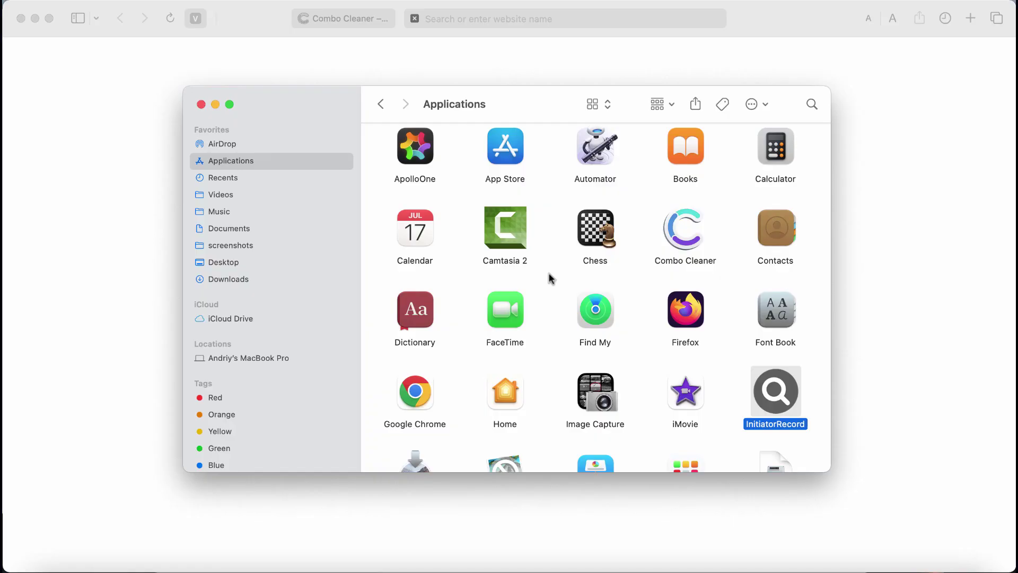
scroll(547, 263, "down", 1)
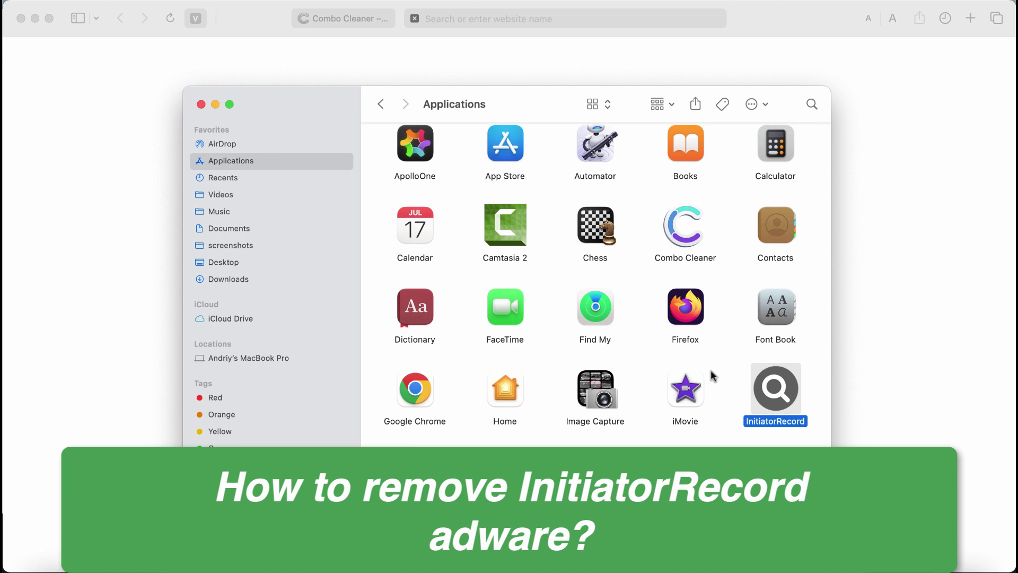
scroll(711, 371, "down", 1)
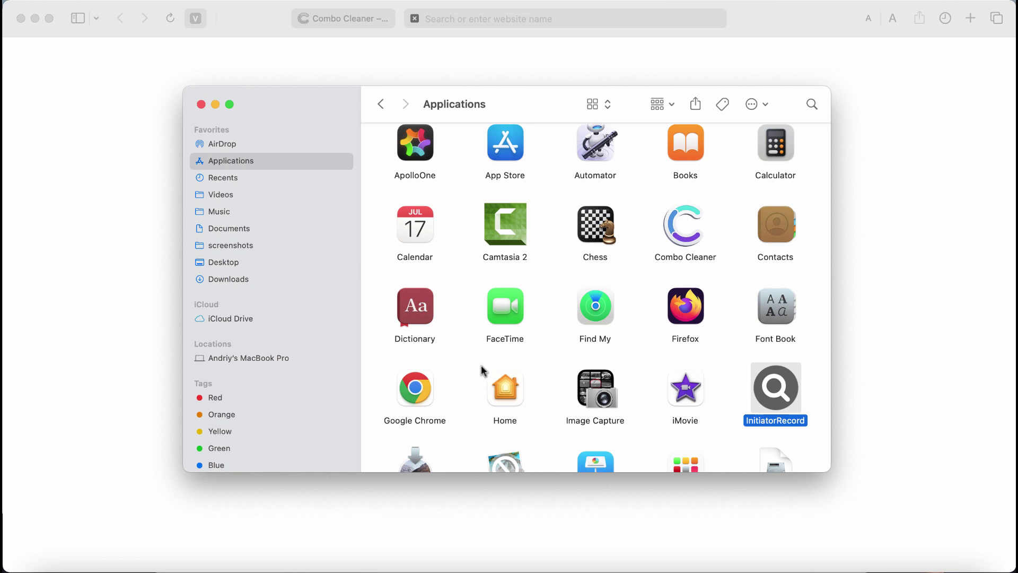
scroll(474, 330, "down", 1)
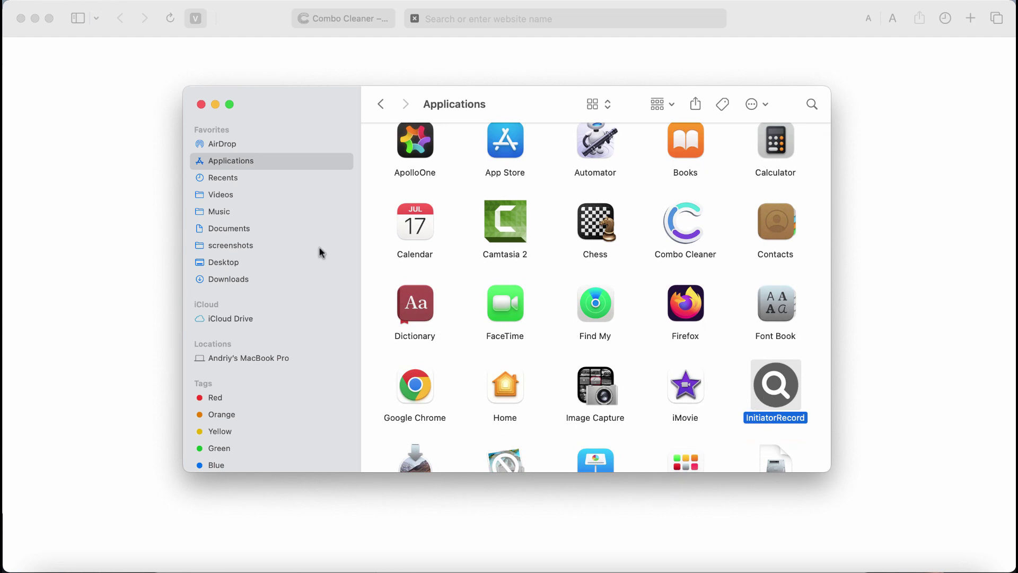
Move the InitiatorRecord app from Applications to the Trash
right_click(776, 401)
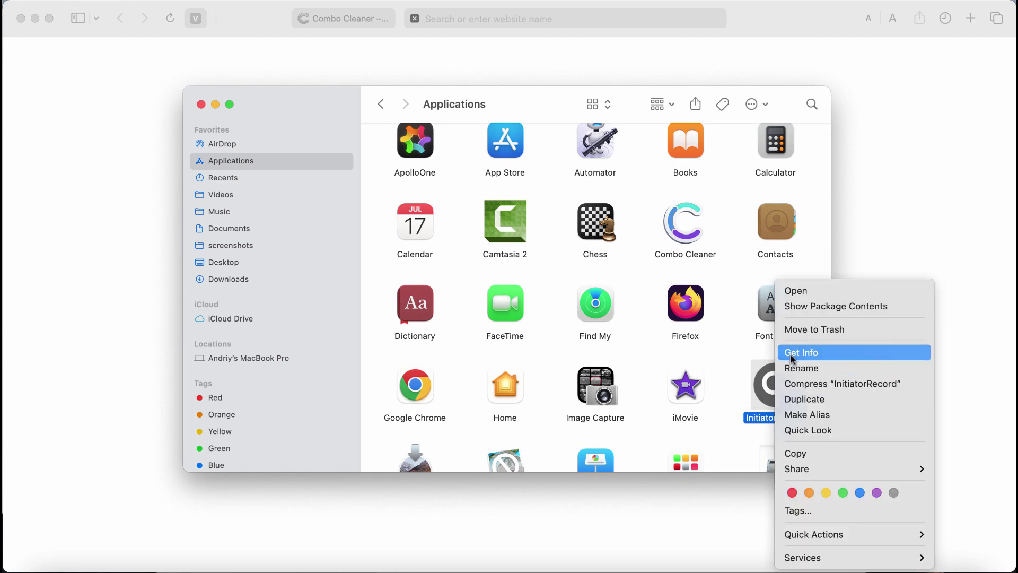
left_click(817, 330)
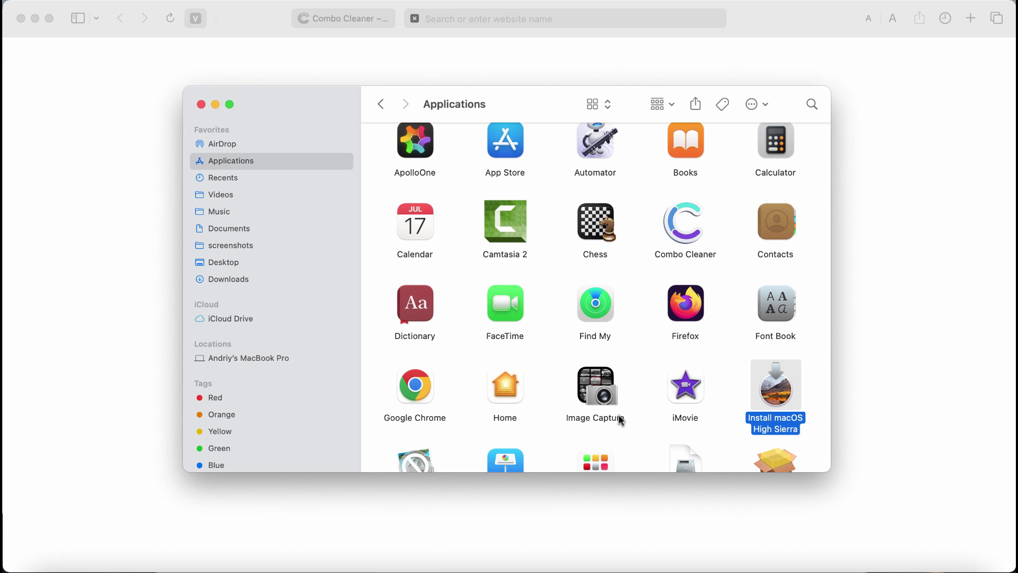
scroll(516, 308, "down", 2)
scroll(557, 314, "down", 3)
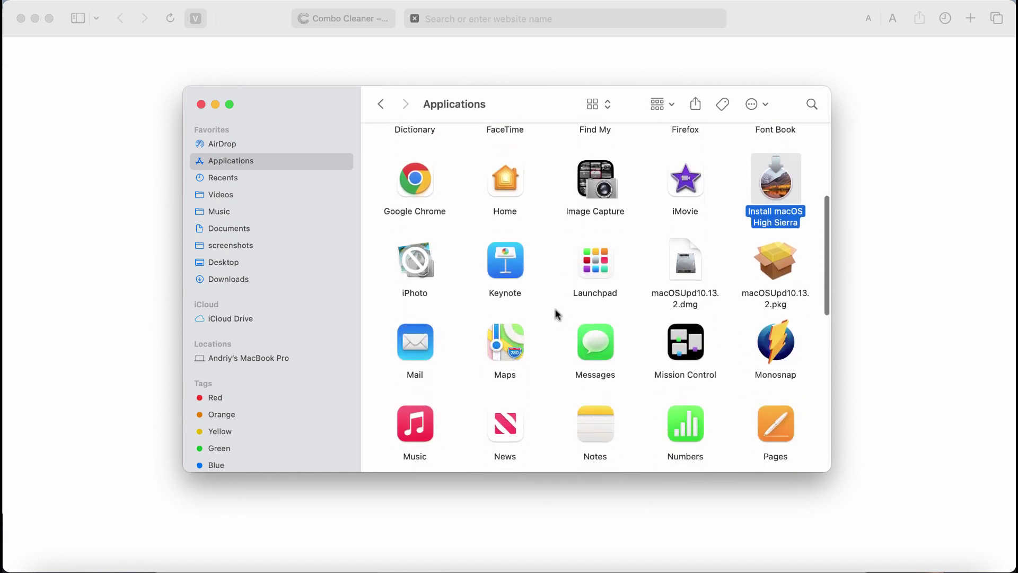
scroll(557, 313, "down", 4)
scroll(527, 323, "down", 3)
scroll(527, 323, "down", 3)
scroll(527, 323, "down", 1)
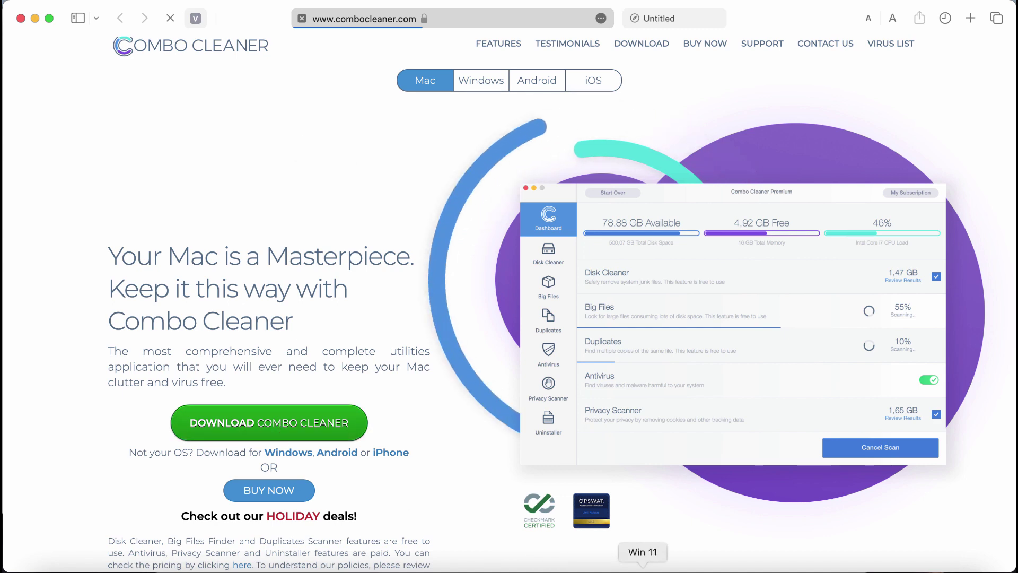
Launch Combo Cleaner with all five scan features and close Safari's extra redirect tab
left_click(546, 567)
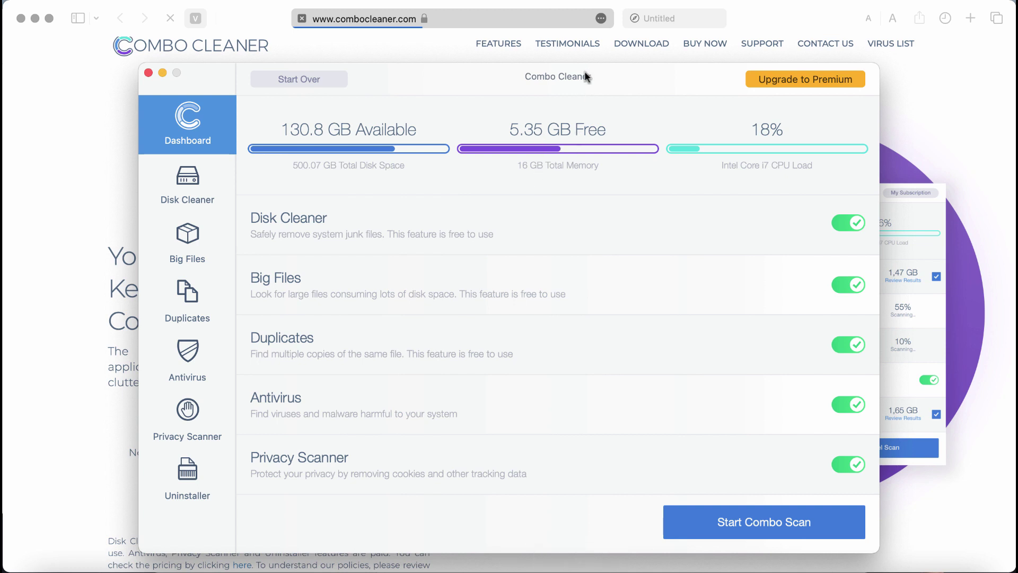
left_click(613, 3)
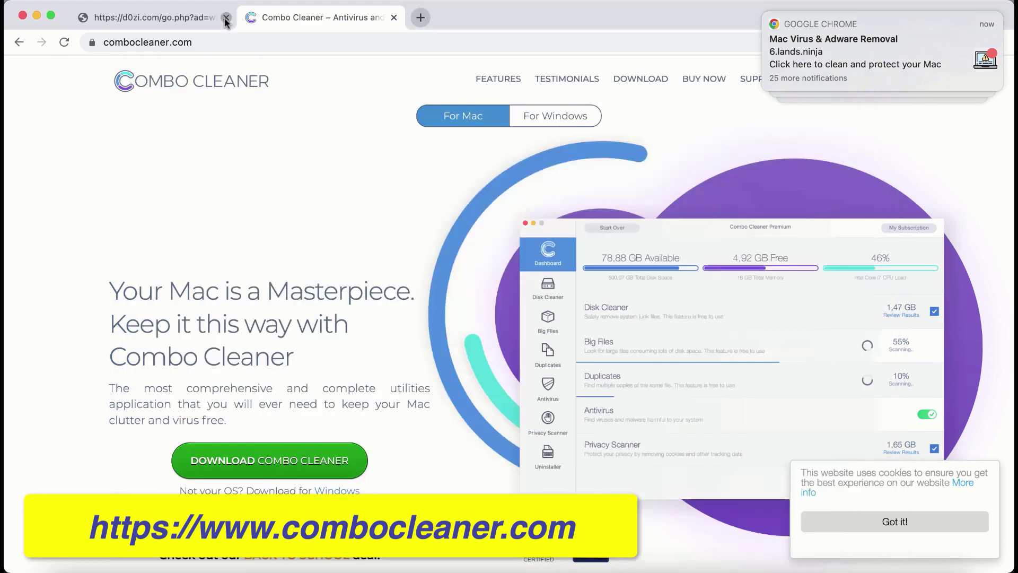
left_click(226, 17)
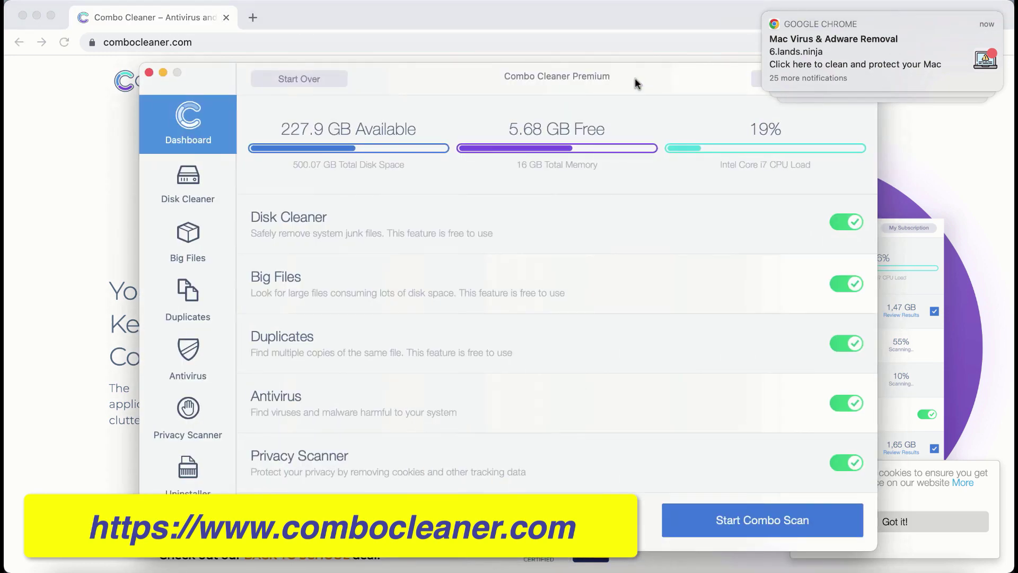
mouse_move(639, 84)
left_mouse_down()
mouse_move(609, 84)
mouse_move(609, 96)
left_mouse_up()
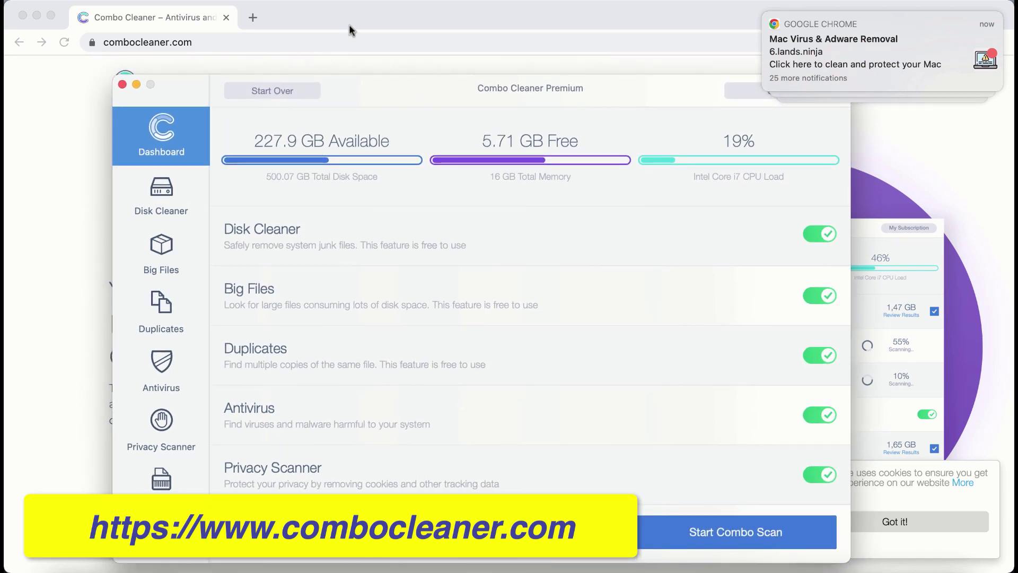
left_click(375, 18)
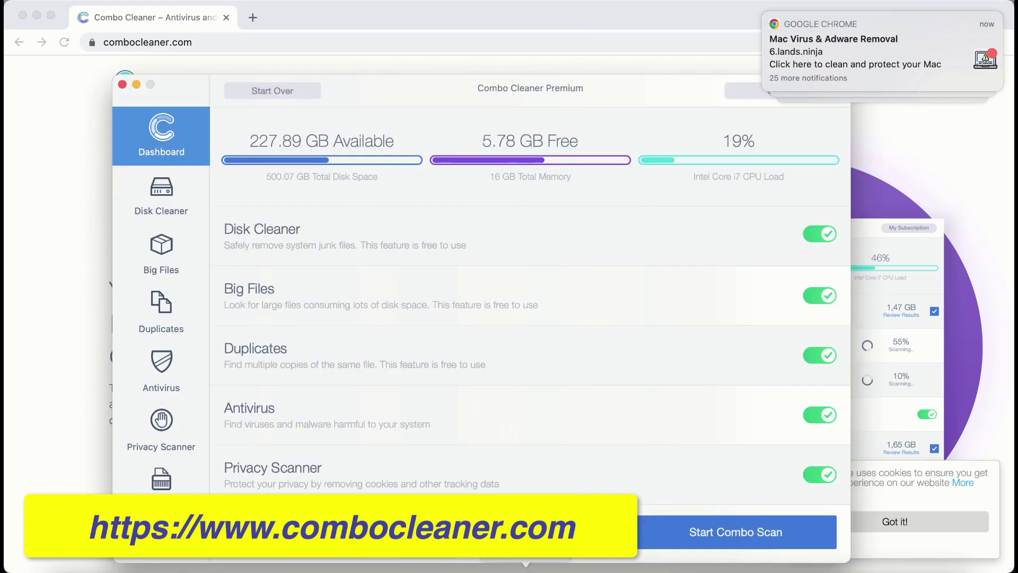
Start the Combo Scan until disk and privacy checks finish while other scans continue
left_click_drag(621, 95, 606, 98)
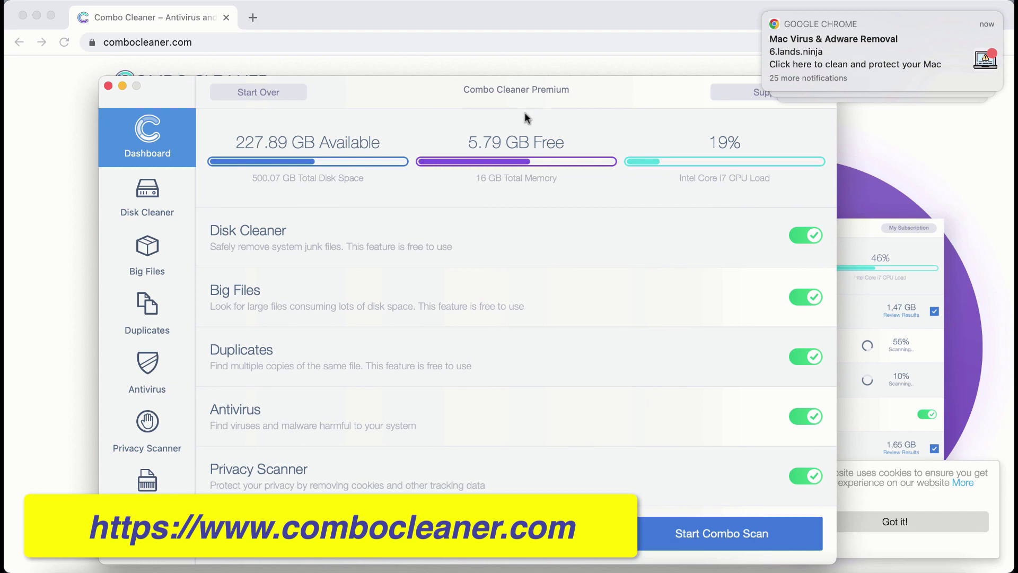
left_click(697, 544)
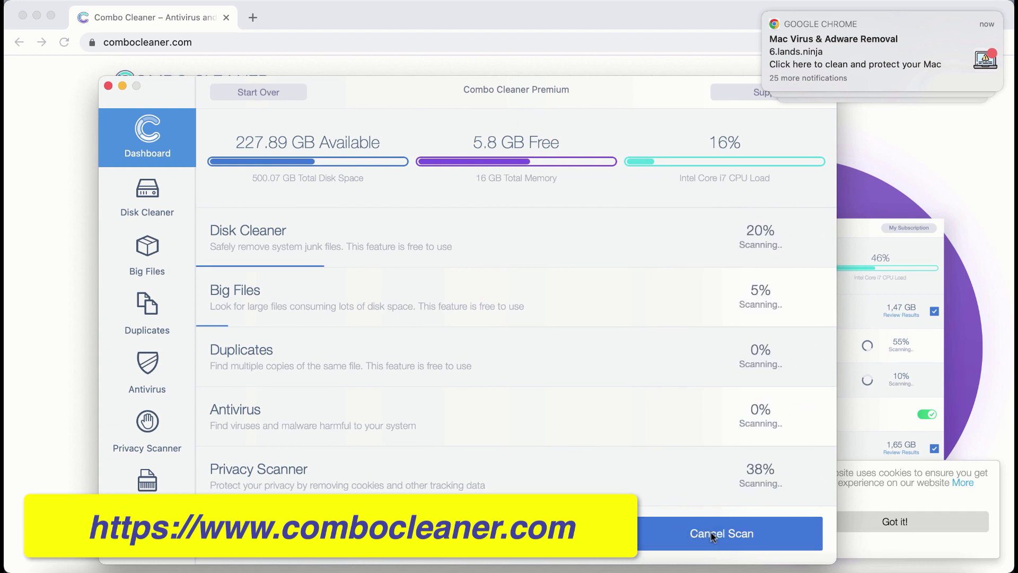
left_click_drag(639, 101, 625, 102)
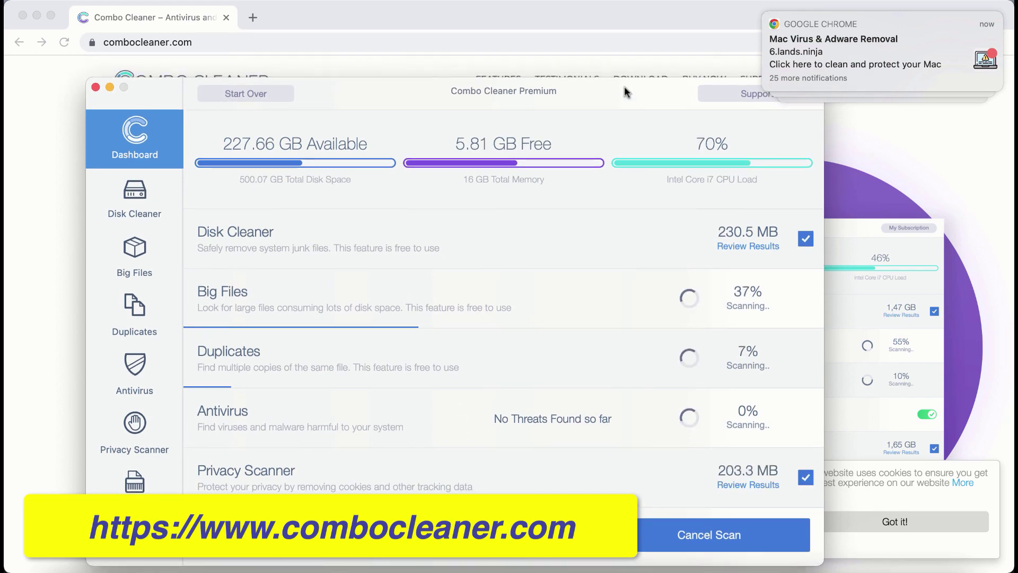
mouse_move(624, 90)
left_mouse_down()
mouse_move(595, 94)
mouse_move(626, 87)
left_mouse_up()
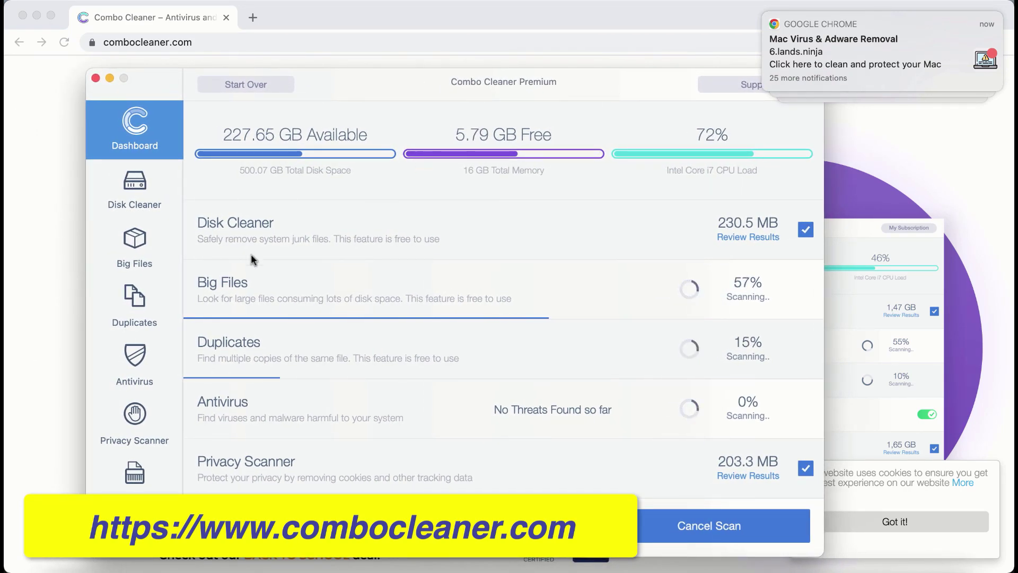
left_click_drag(574, 93, 585, 93)
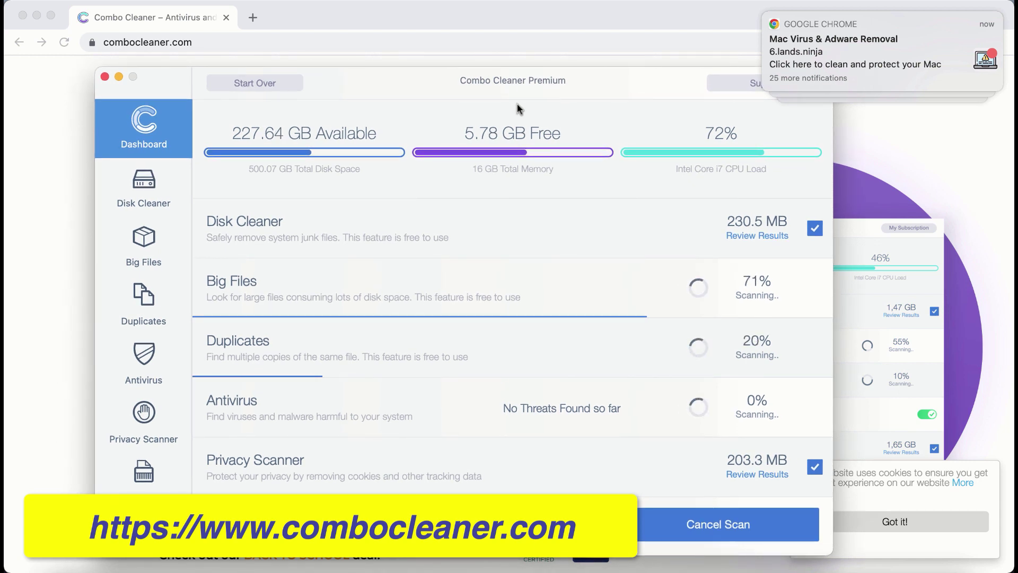
Review Disk Cleaner, Big Files (89.34 GB) and Duplicates (1.72 GB) results, then return to Dashboard
left_click(158, 204)
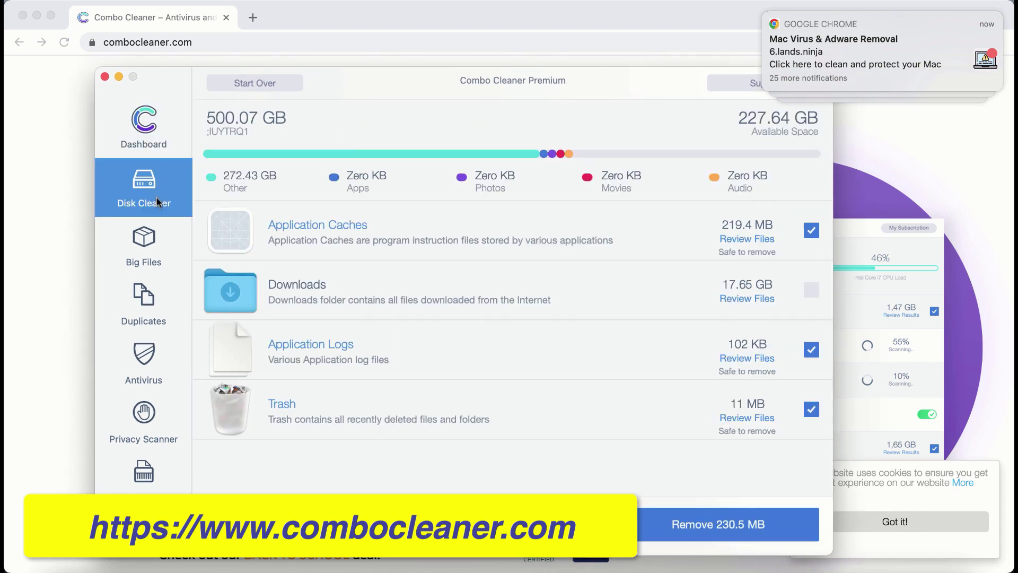
left_click(157, 236)
left_click(159, 297)
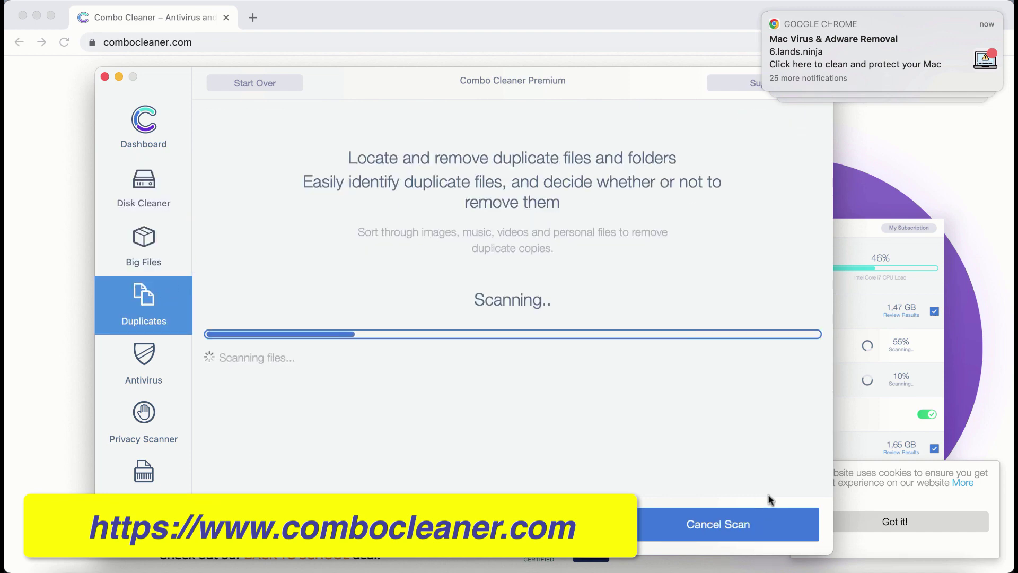
left_click(149, 181)
left_click(148, 243)
left_click(157, 297)
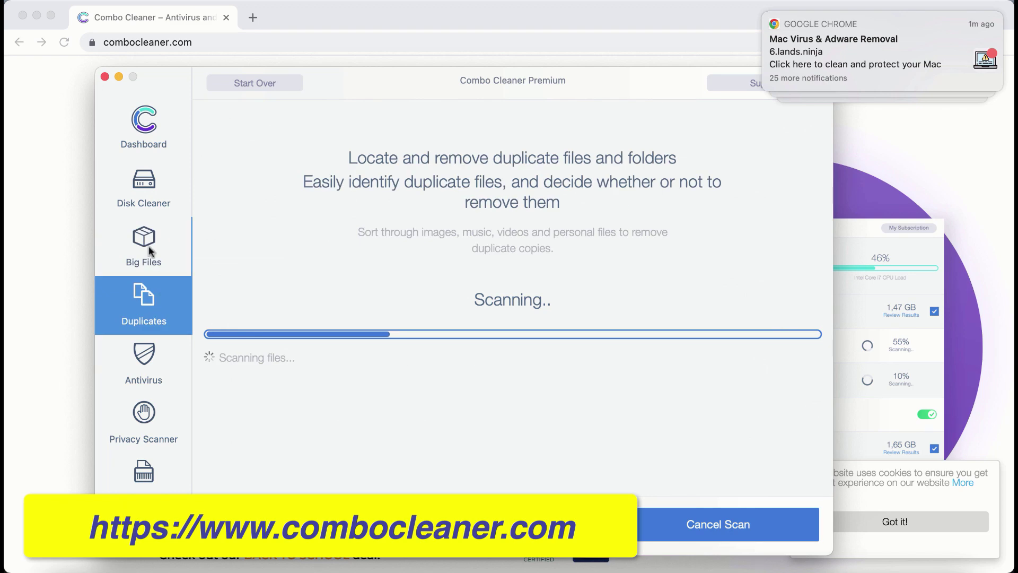
left_click(190, 198)
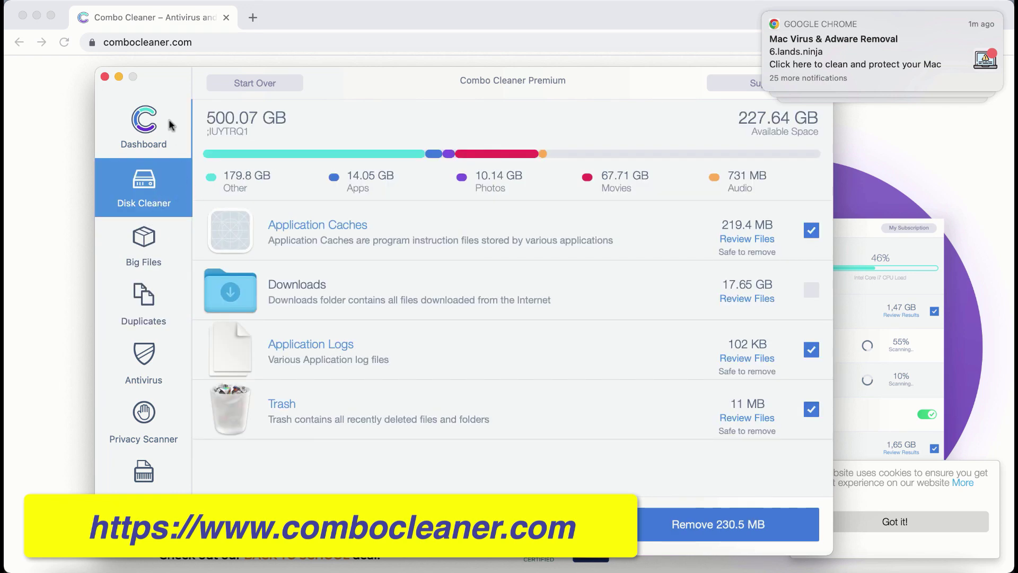
left_click(160, 241)
left_click(151, 315)
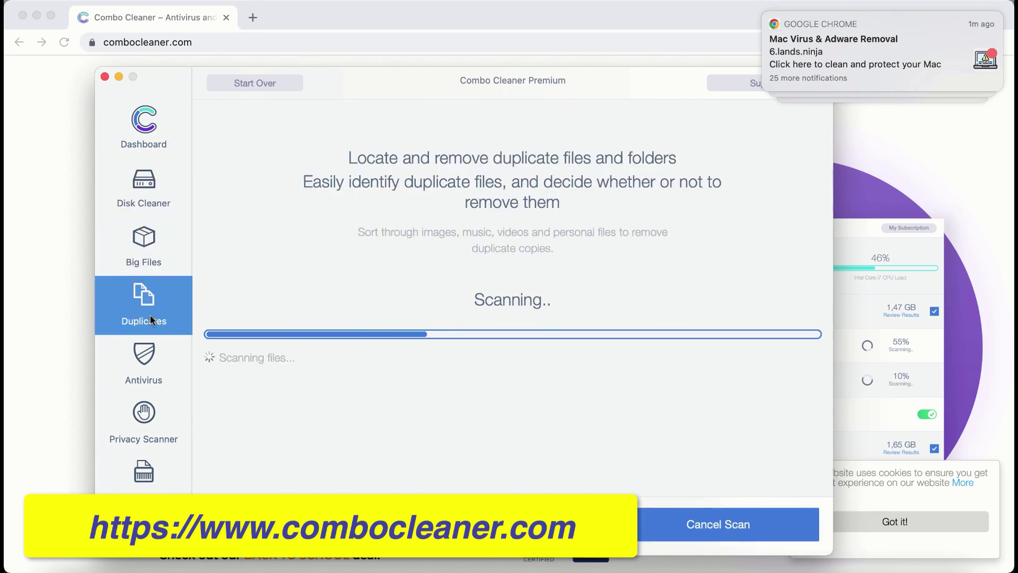
left_click(159, 220)
left_click(158, 199)
left_click(163, 123)
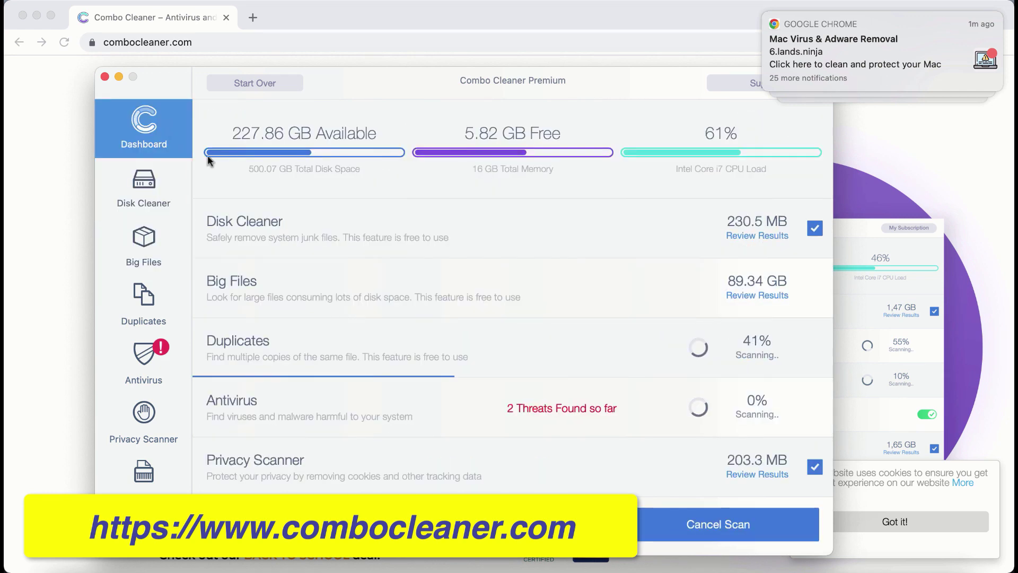
left_click_drag(484, 81, 478, 84)
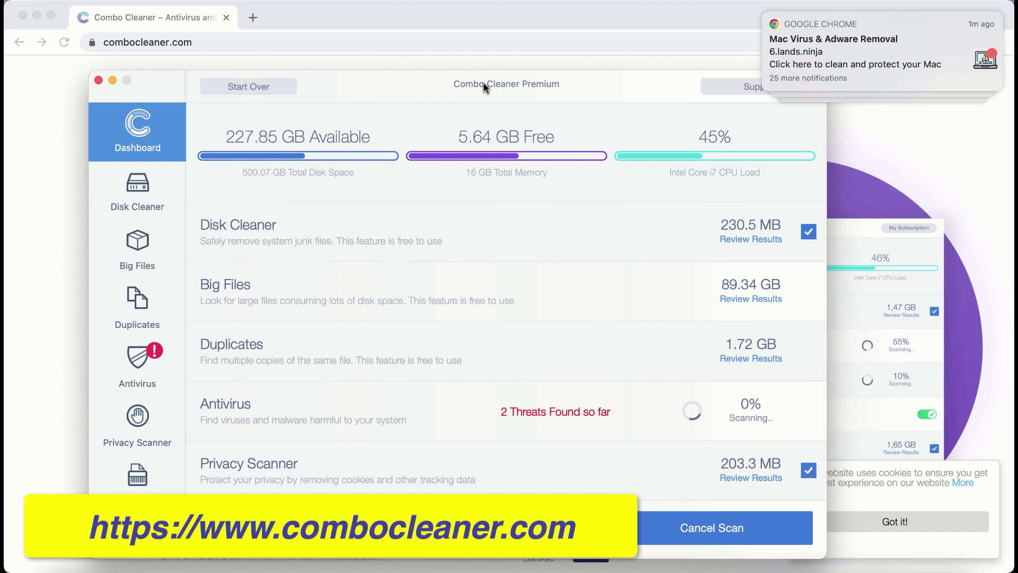
Cancel the antivirus quick scan, listing infected Downloads files as viruses and adware
left_click(153, 364)
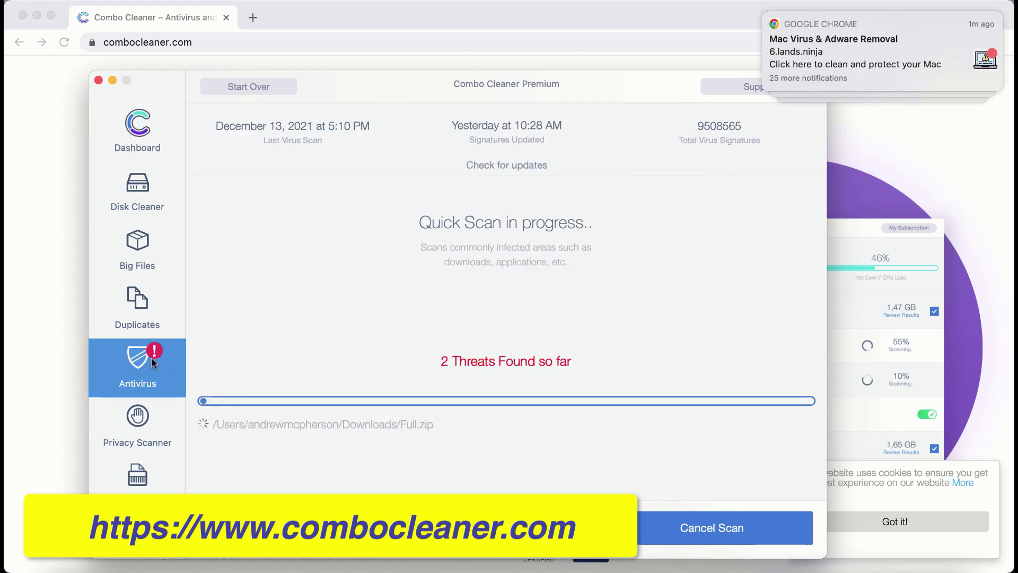
left_click_drag(521, 93, 515, 104)
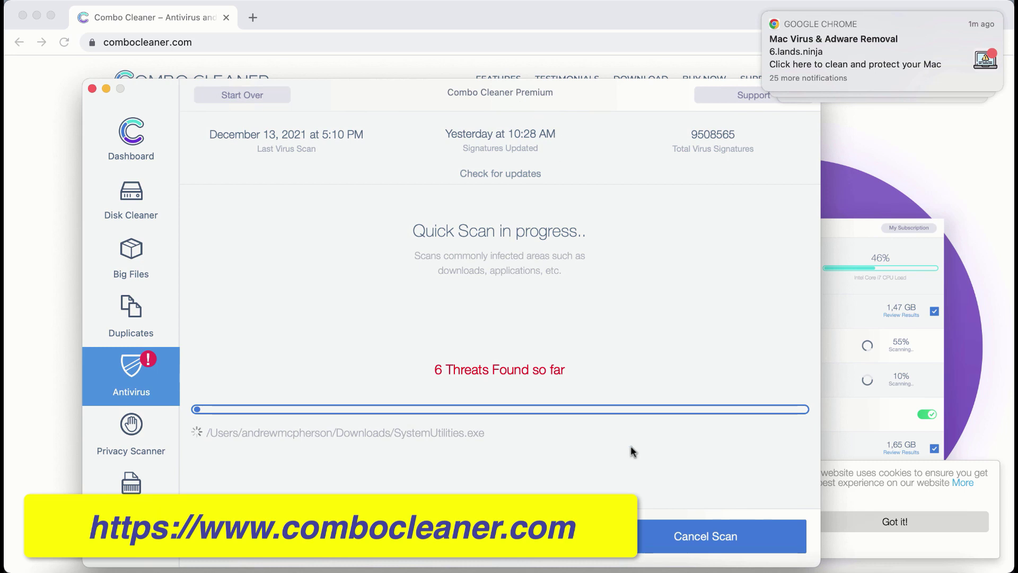
left_click(704, 536)
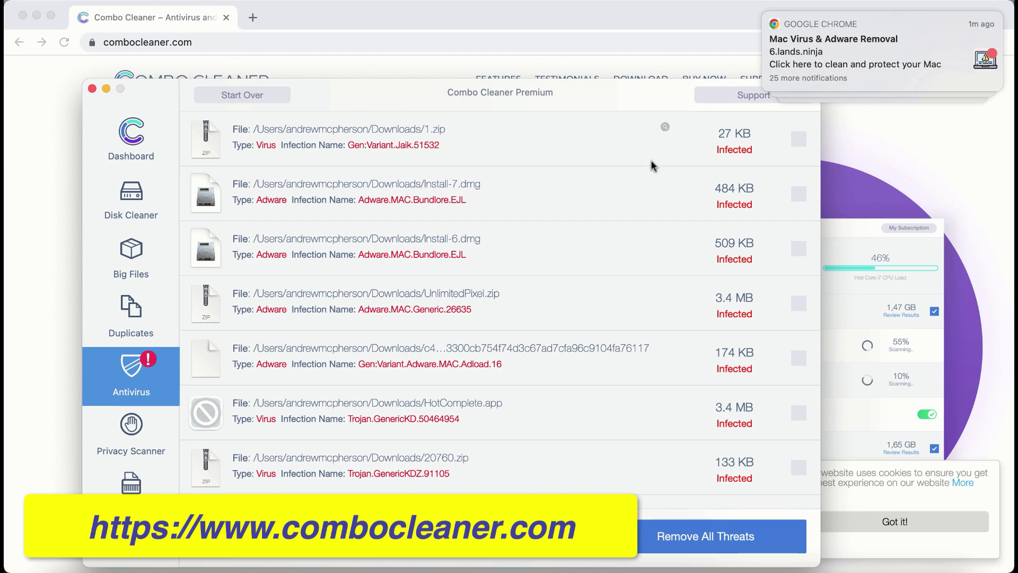
mouse_move(666, 103)
left_mouse_down()
mouse_move(632, 90)
mouse_move(660, 76)
left_mouse_up()
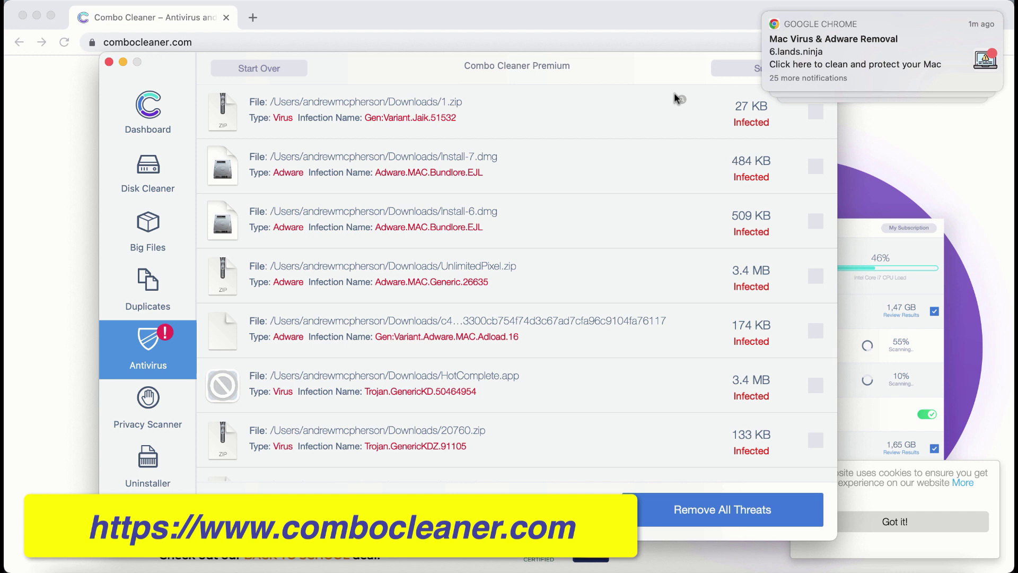
scroll(674, 99, "up", 1)
scroll(622, 240, "down", 1)
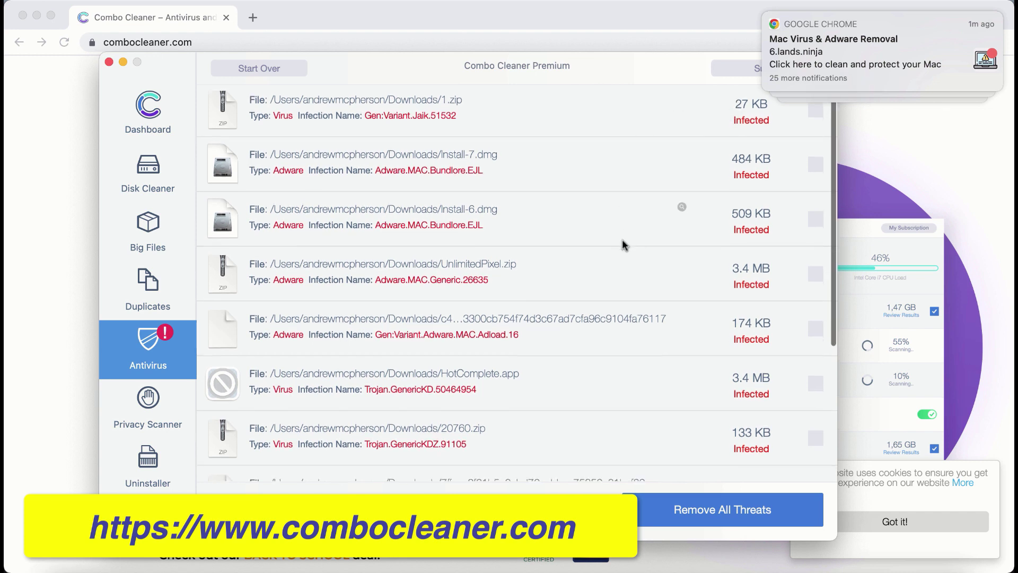